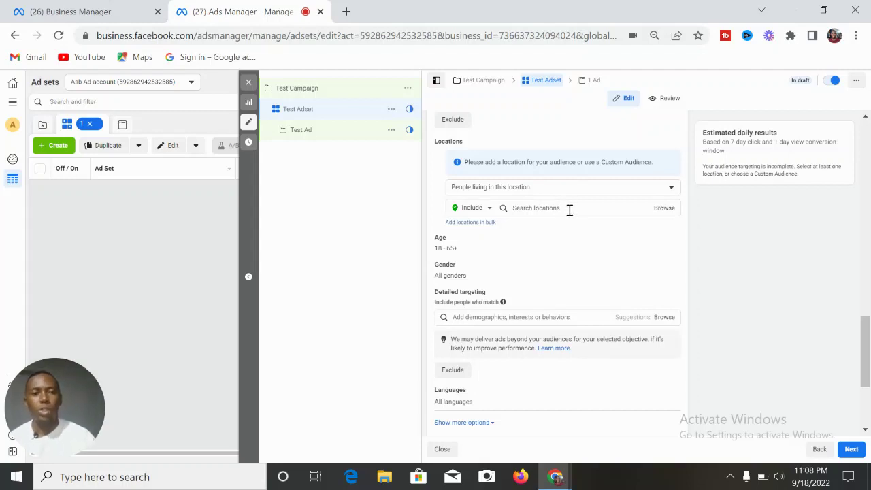
Search 'lagos' and add Lagos, Lagos State, Nigeria as the ad set's target location.
click(569, 210)
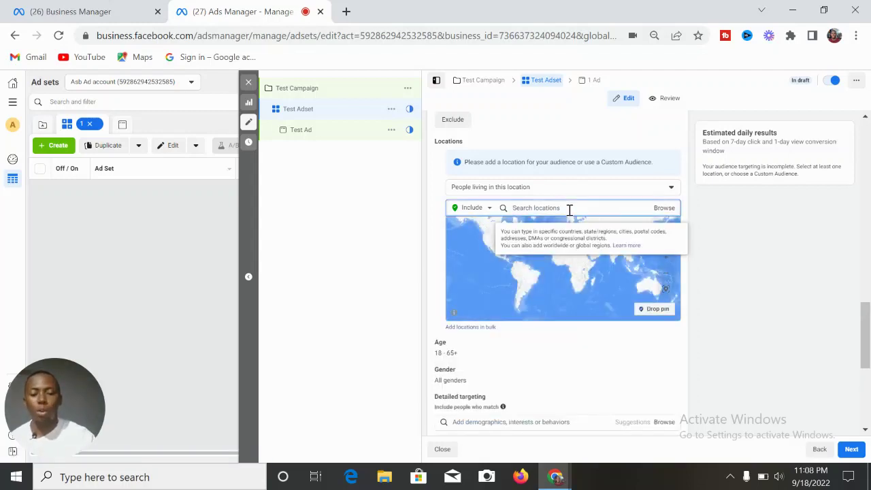
text(ni)
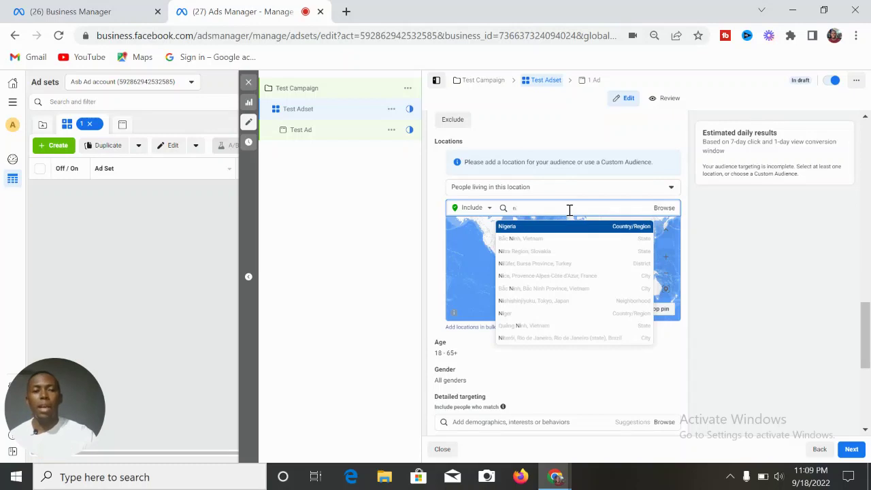
key(BackSpace)
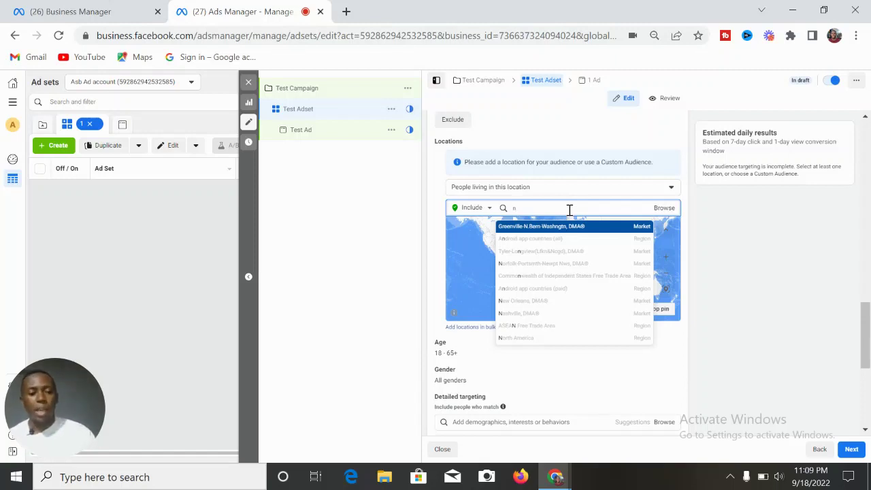
key(BackSpace)
text(lagos)
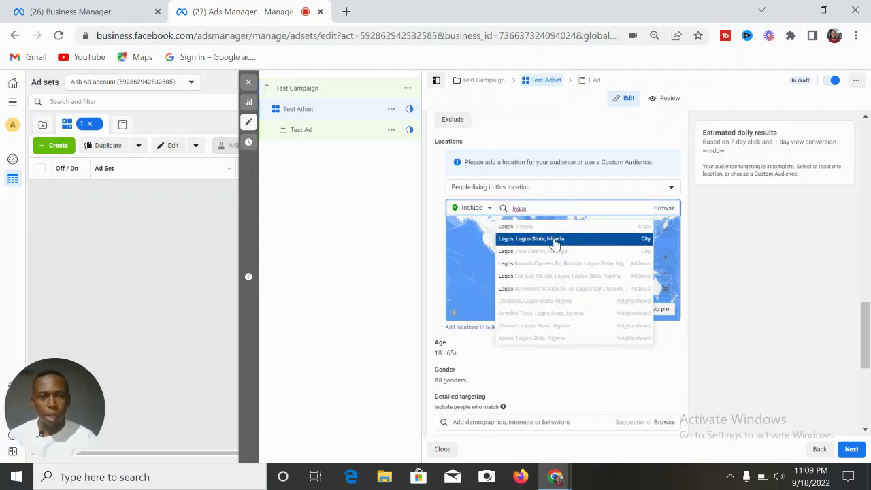
click(554, 239)
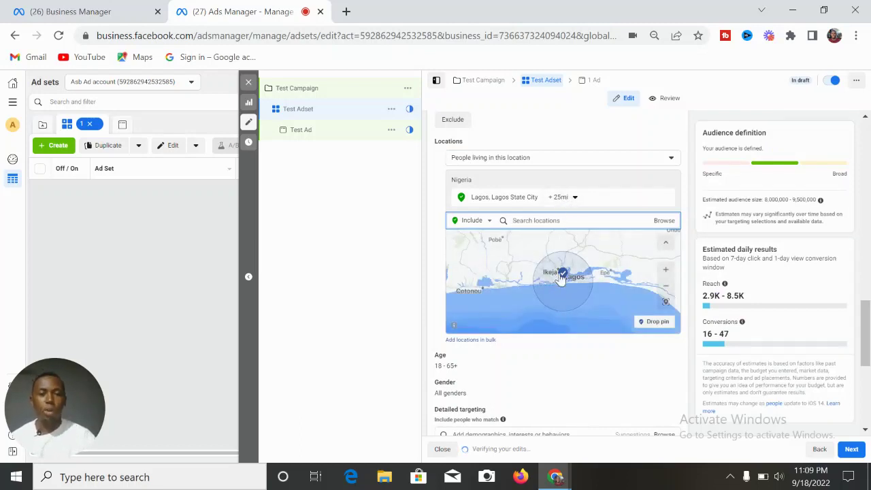
Shrink the Lagos targeting radius from +25mi to +15mi.
click(571, 198)
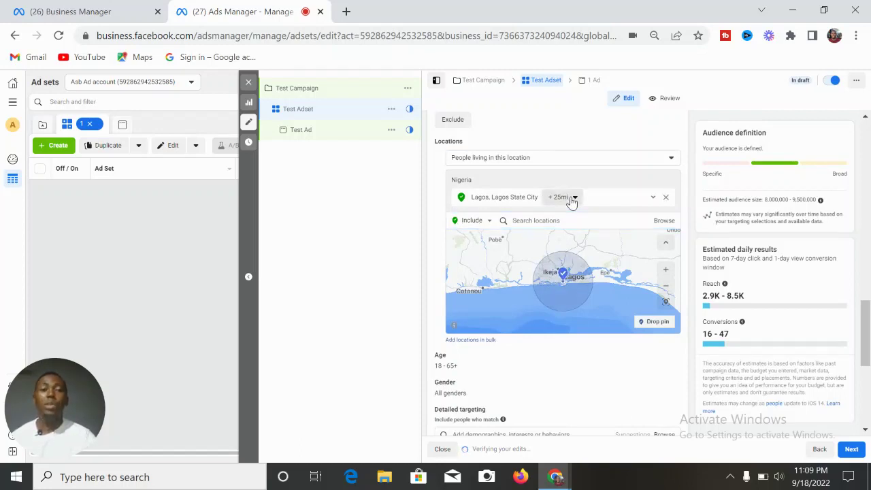
drag(573, 260, 569, 255)
click(604, 181)
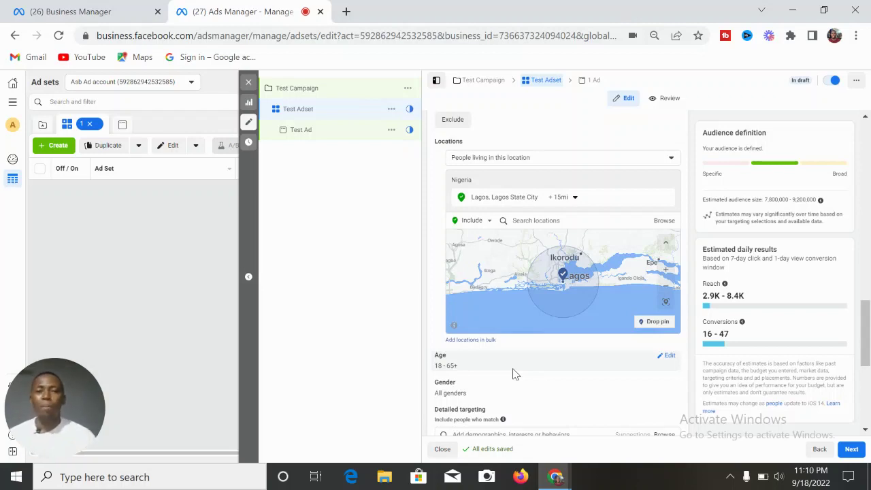
Set the audience minimum age to 25 and maximum age to 40.
click(666, 360)
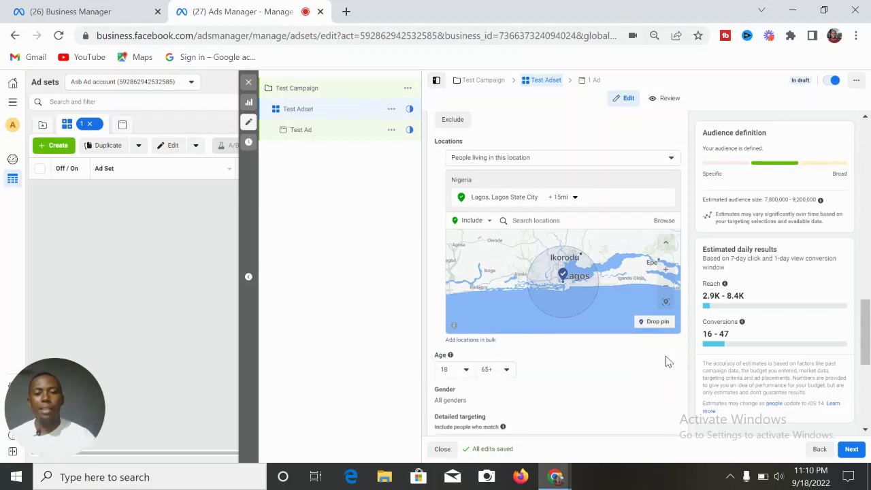
click(467, 371)
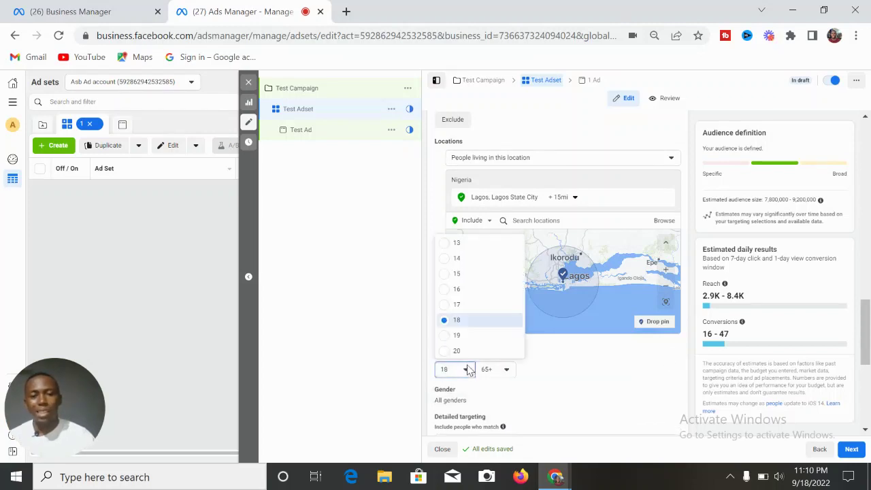
mouse_move(456, 321)
mouse_down()
mouse_move(445, 356)
mouse_move(445, 311)
mouse_up()
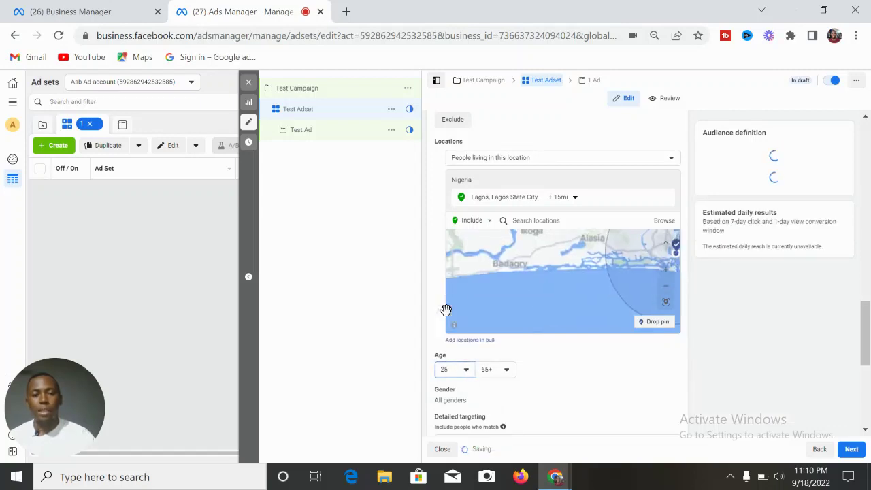
click(507, 369)
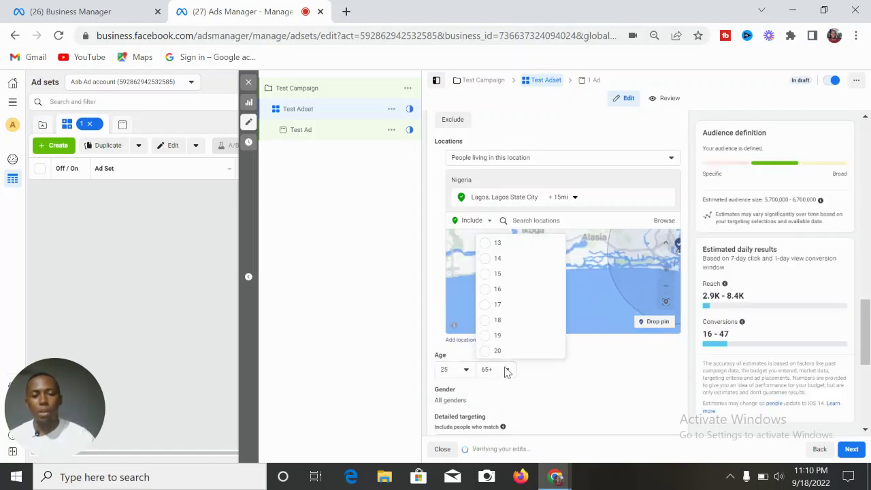
drag(494, 348, 488, 267)
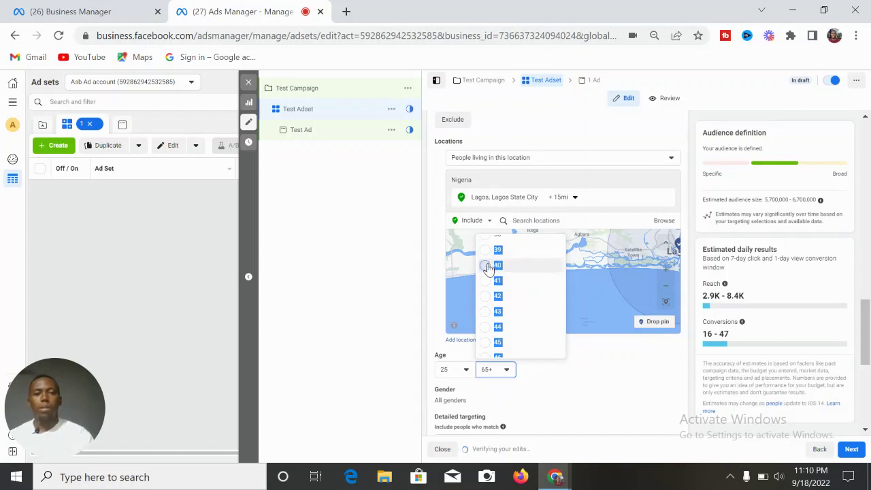
click(488, 267)
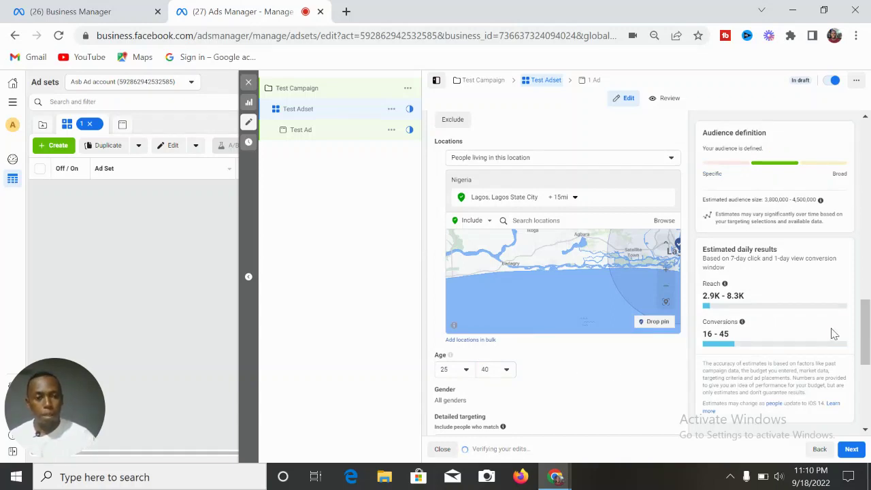
drag(863, 336, 867, 362)
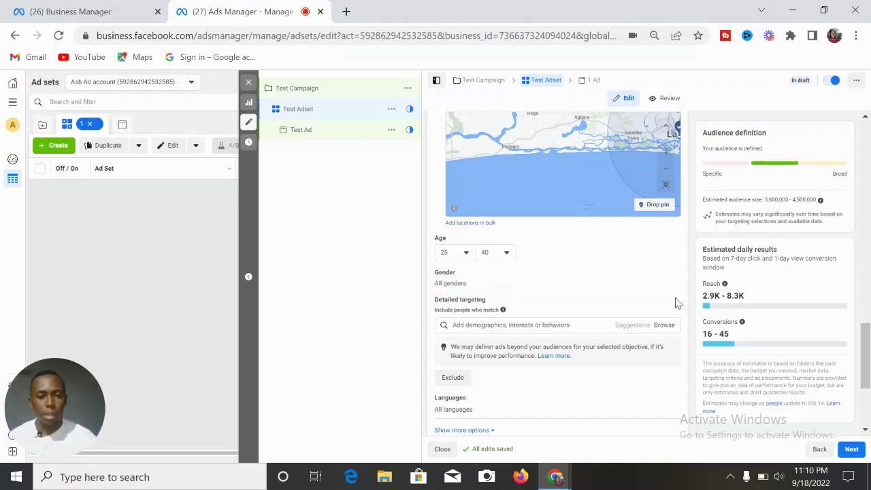
Scroll down to Detailed targeting and activate its demographics, interests or behaviors search.
drag(865, 333, 866, 346)
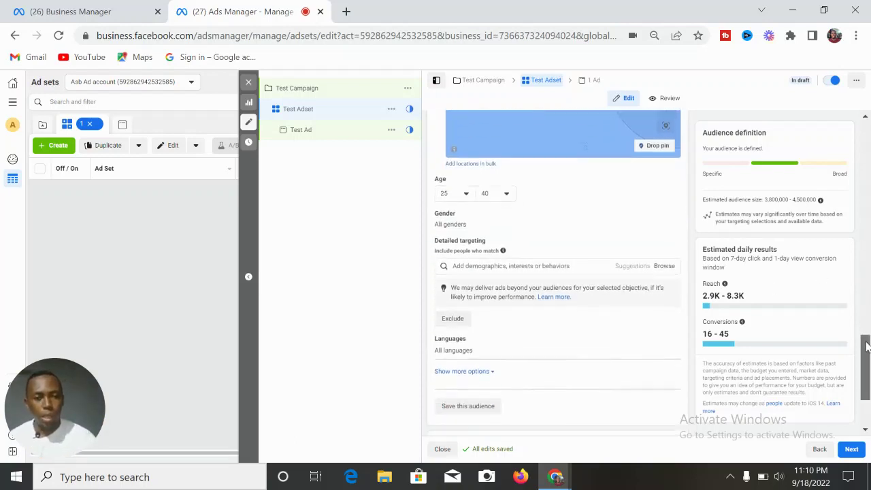
click(515, 262)
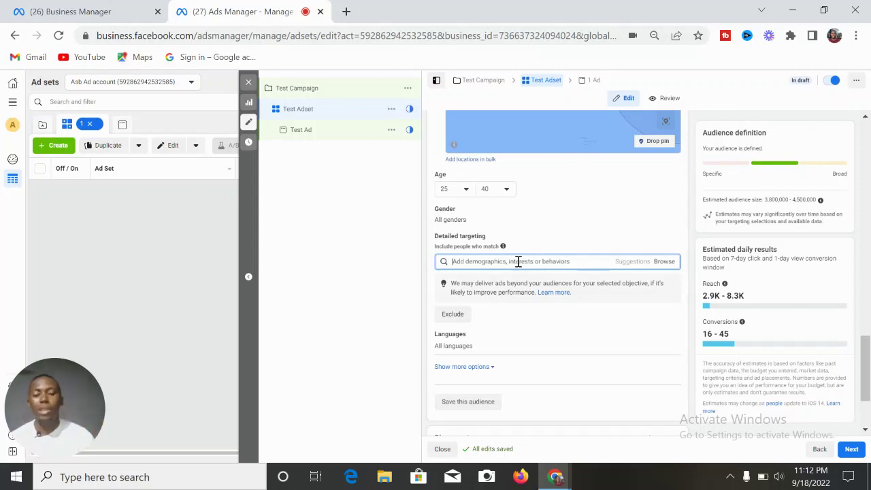
Search for and add Toyota Camry and Toyota Corolla as detailed targeting interests.
text(c)
text(oyota ca)
text(mry)
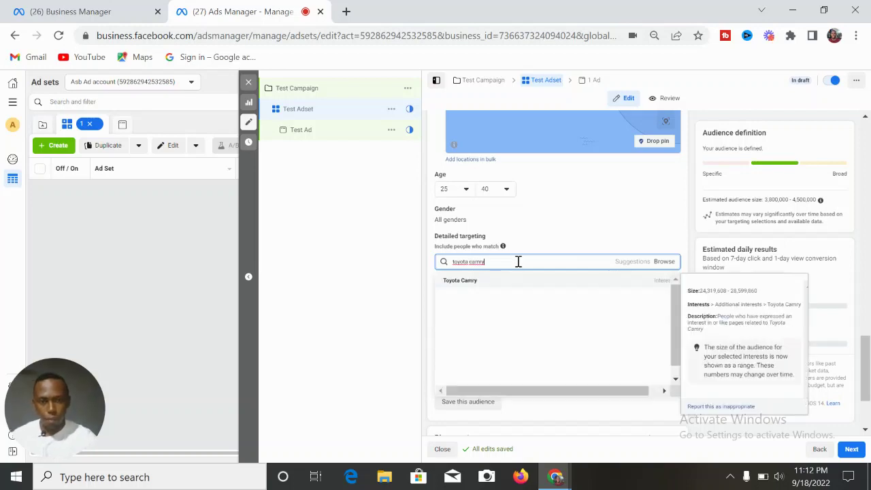
click(496, 283)
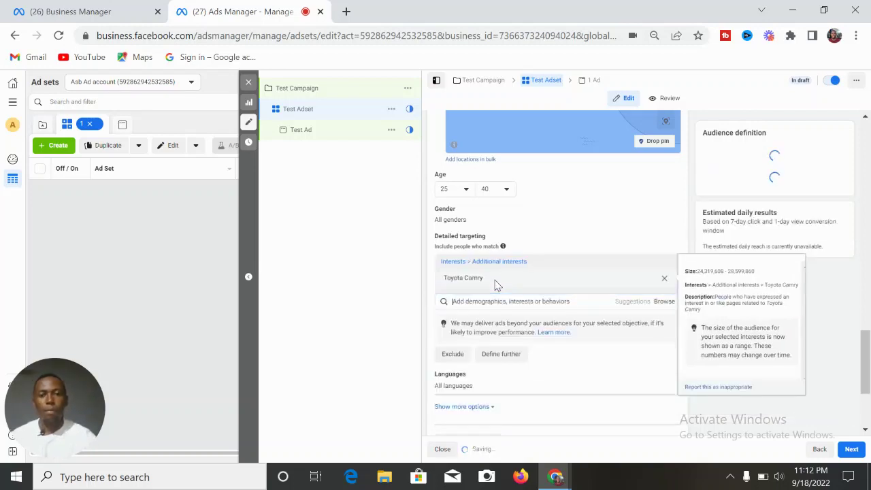
click(488, 301)
text(toyota corro)
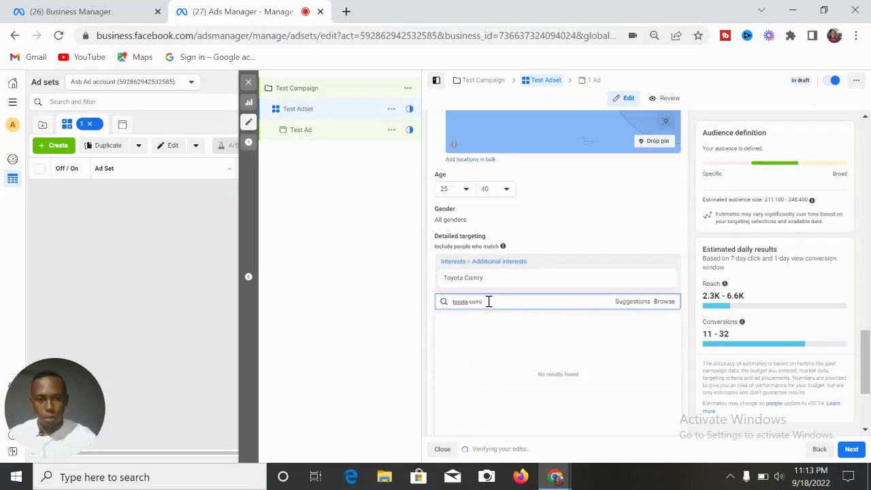
key(BackSpace)
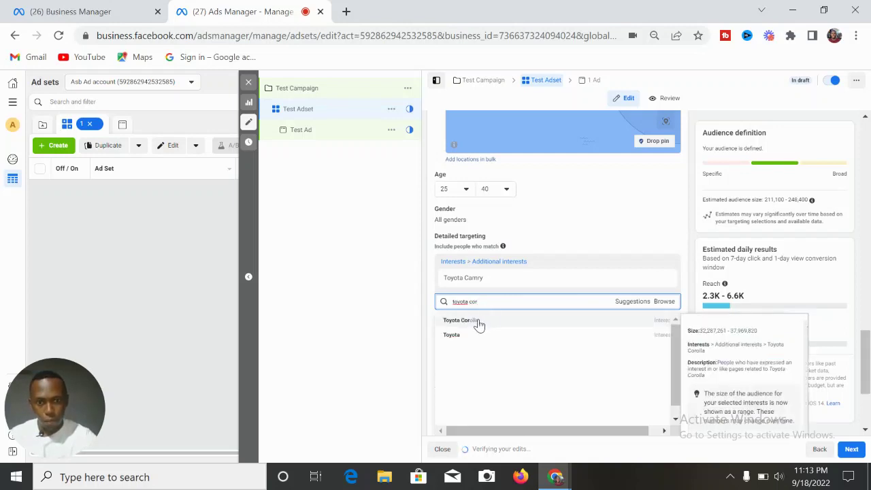
click(479, 320)
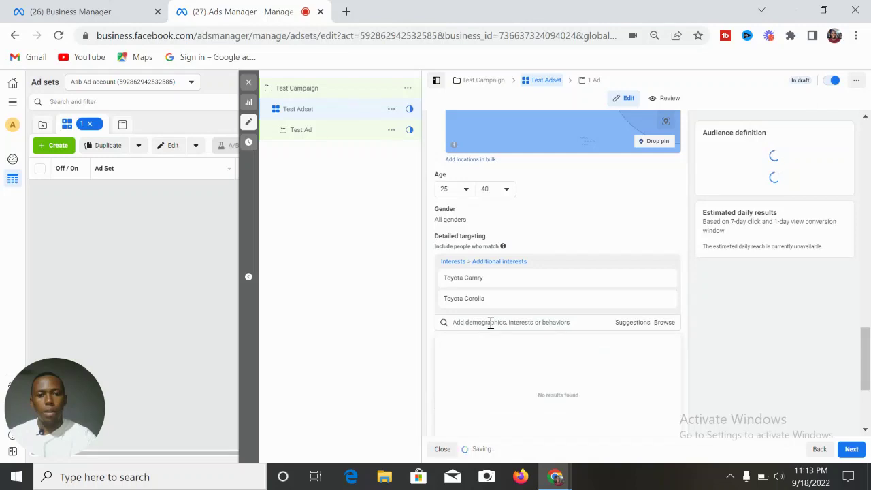
text(toyota)
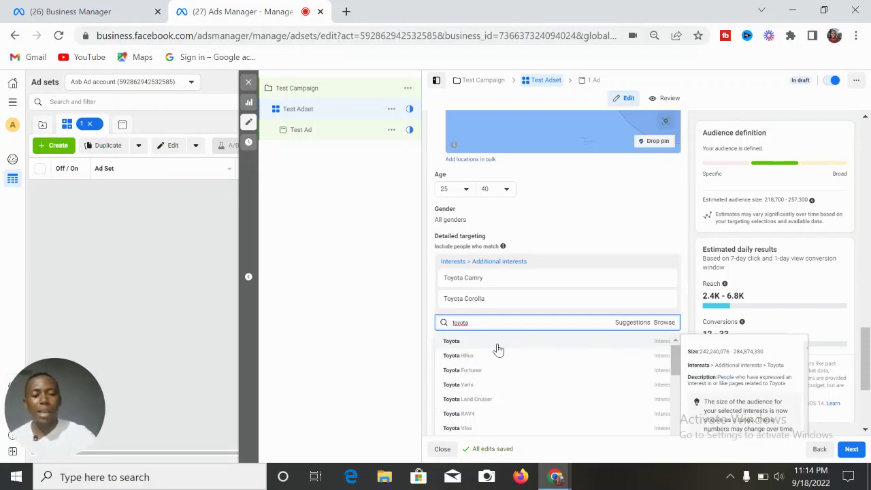
key(BackSpace)
key(BackSpace)
key(BackSpace)
key(BackSpace)
key(BackSpace)
key(BackSpace)
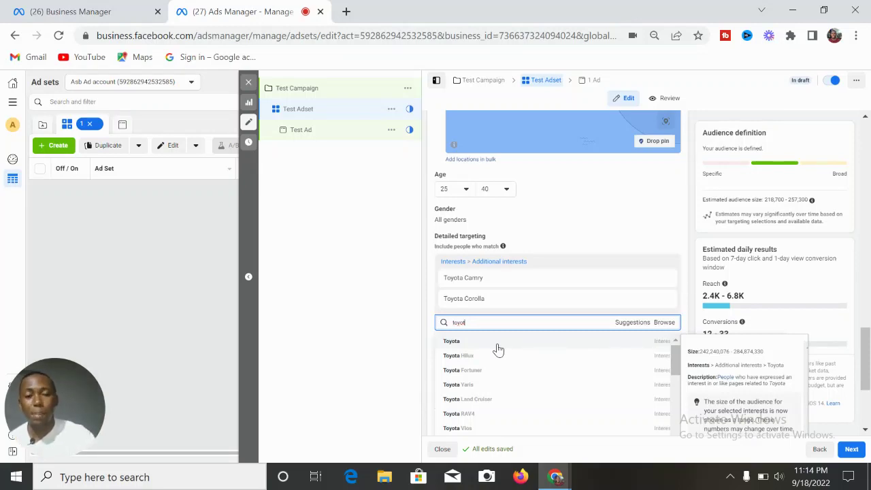